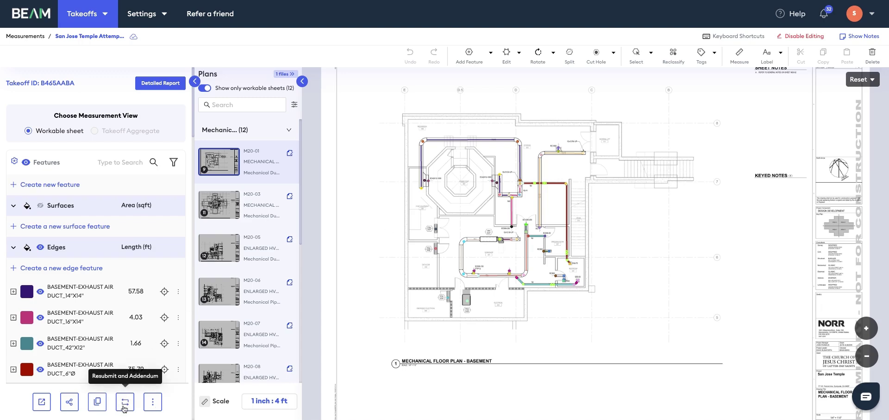
Open the resubmit dialog and begin entering the addendum scope 'Take off all the revisions'
{"action": "left_click", "coordinate": [123, 408]}
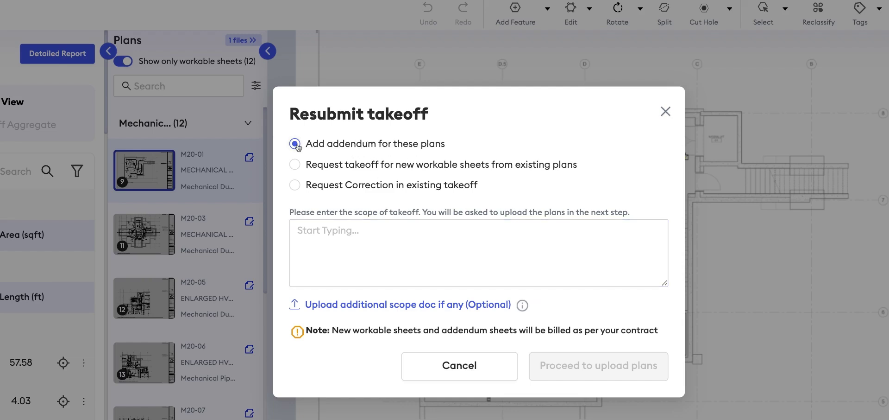
{"action": "left_click", "coordinate": [363, 268]}
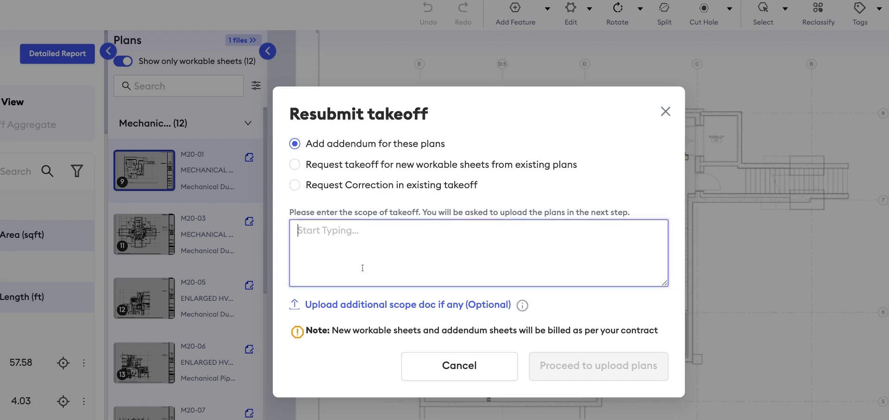
{"action": "type", "text": "Take off all "}
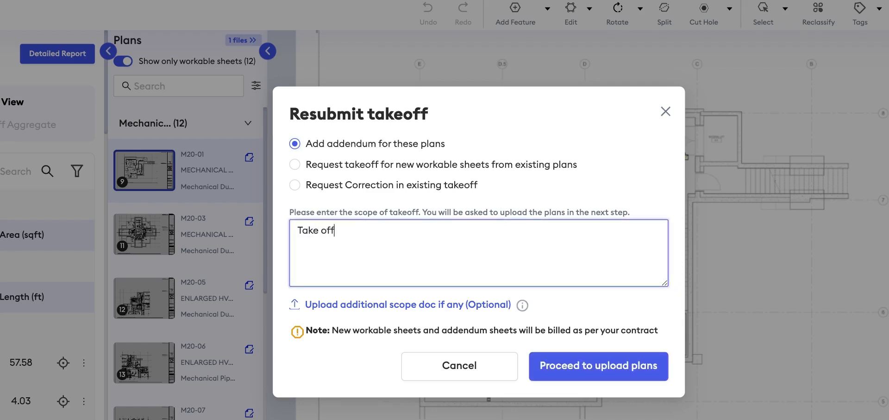
{"action": "type", "text": "the revu"}
{"action": "key", "text": "BackSpace"}
Finish the scope 'Take off all the revisions' and proceed to the plan-upload step
{"action": "type", "text": "isions"}
{"action": "left_click", "coordinate": [606, 370]}
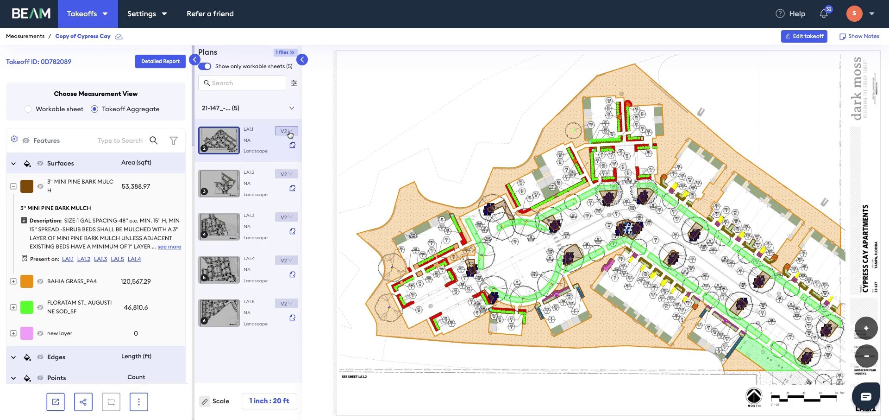
Switch sheet LA1.1 to version V1 and back to V2, then bring up Export Outputs
{"action": "left_click", "coordinate": [290, 133]}
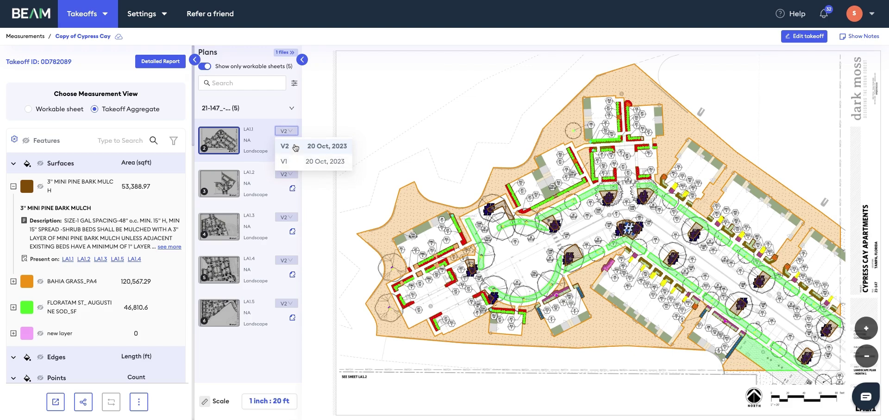
{"action": "left_click", "coordinate": [293, 161]}
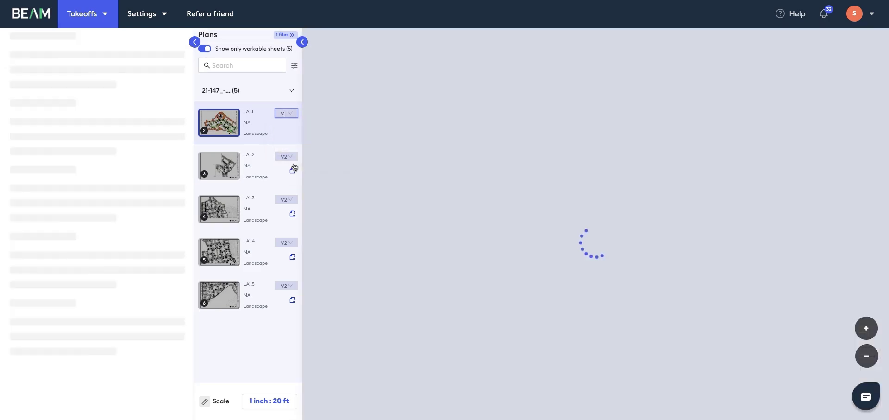
{"action": "left_click", "coordinate": [293, 114]}
{"action": "left_click", "coordinate": [295, 130]}
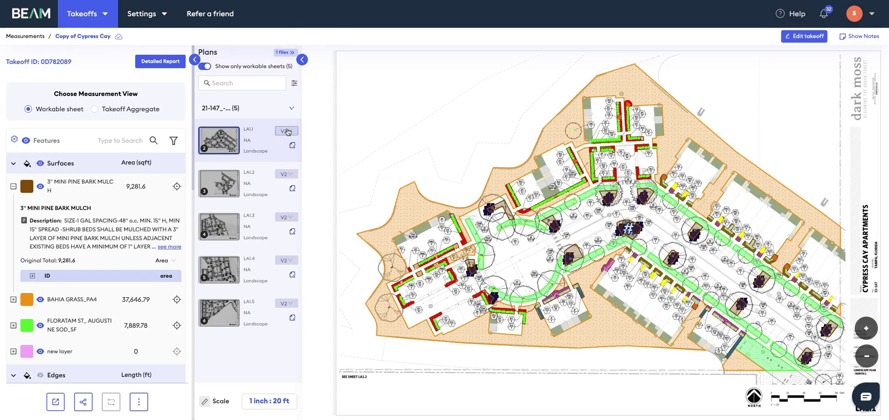
{"action": "left_click", "coordinate": [55, 401]}
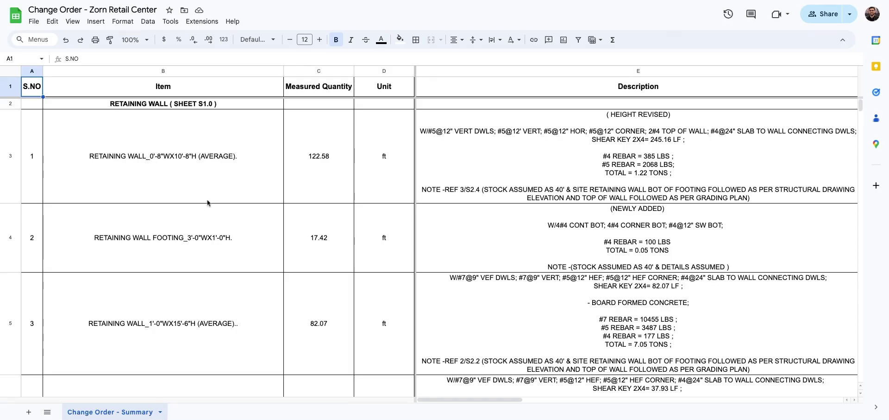
Review the retaining wall item in B3 and the new-version values in F3
{"action": "left_click", "coordinate": [186, 168]}
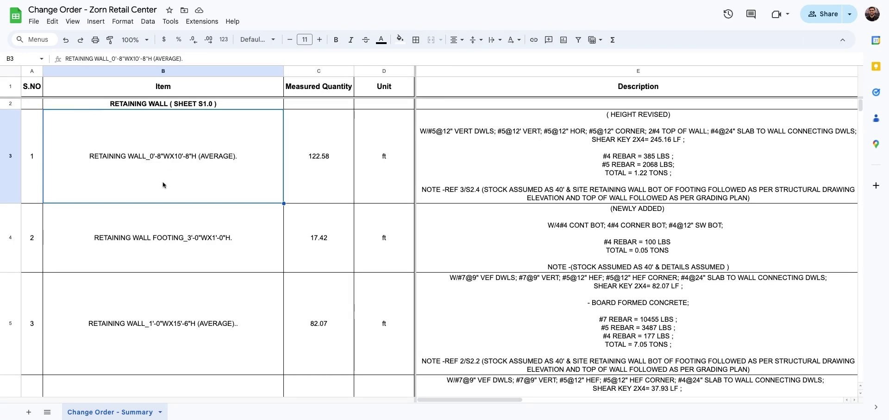
{"action": "left_click_drag", "start_coordinate": [348, 166], "coordinate": [412, 159]}
{"action": "scroll", "coordinate": [509, 185], "scroll_direction": "right", "scroll_amount": 6}
{"action": "left_click", "coordinate": [571, 88]}
{"action": "left_click", "coordinate": [585, 163]}
Check the base values in G3, differences in H3 and the remark in J3
{"action": "scroll", "coordinate": [584, 164], "scroll_direction": "right", "scroll_amount": 1}
{"action": "left_click", "coordinate": [693, 163]}
{"action": "scroll", "coordinate": [693, 160], "scroll_direction": "right", "scroll_amount": 2}
{"action": "scroll", "coordinate": [694, 160], "scroll_direction": "right", "scroll_amount": 2}
{"action": "left_click", "coordinate": [606, 153]}
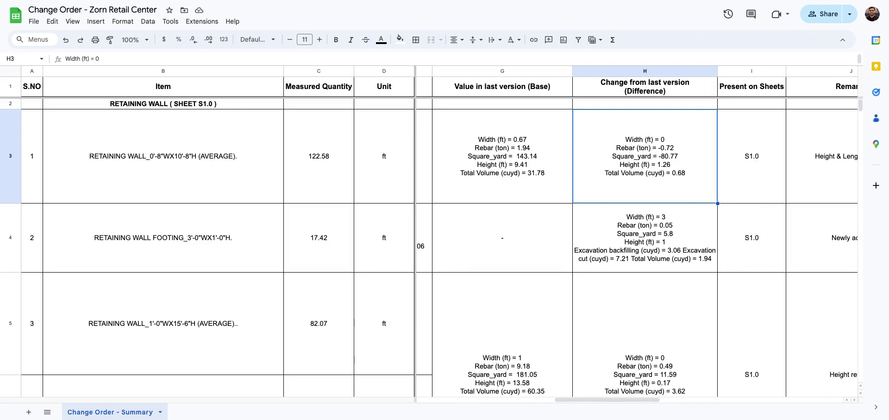
{"action": "scroll", "coordinate": [679, 165], "scroll_direction": "right", "scroll_amount": 2}
{"action": "left_click", "coordinate": [687, 160]}
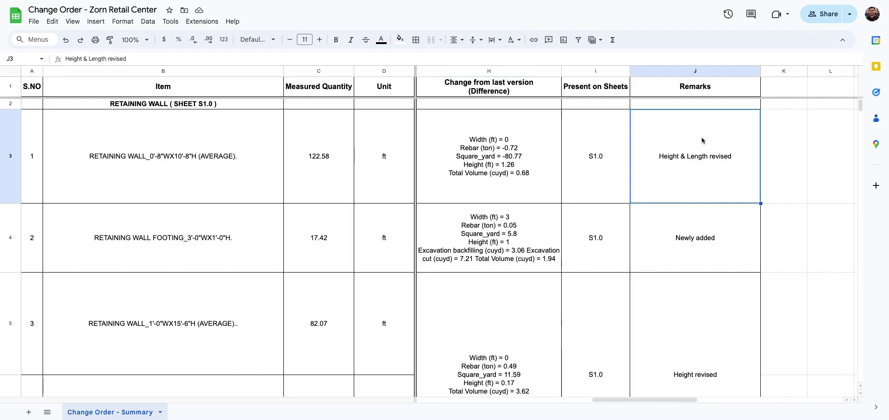
{"action": "scroll", "coordinate": [701, 155], "scroll_direction": "left", "scroll_amount": 5}
{"action": "scroll", "coordinate": [700, 155], "scroll_direction": "right", "scroll_amount": 5}
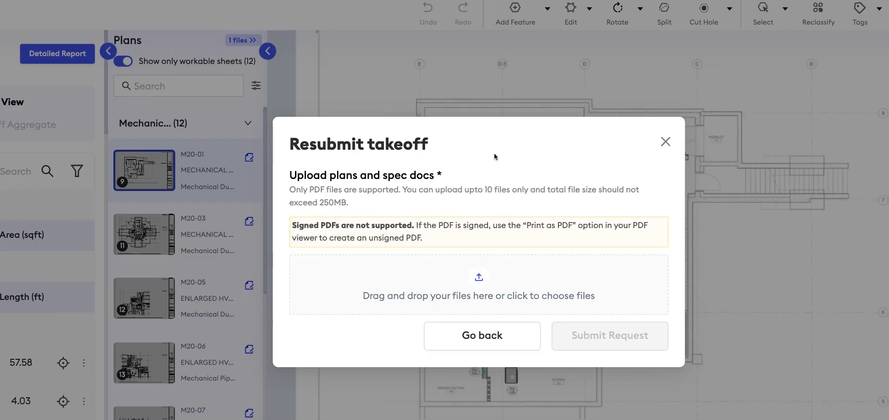
Go back and request a correction in the existing takeoff, noting 'Hey so and so items look incorrect'
{"action": "left_click", "coordinate": [465, 347]}
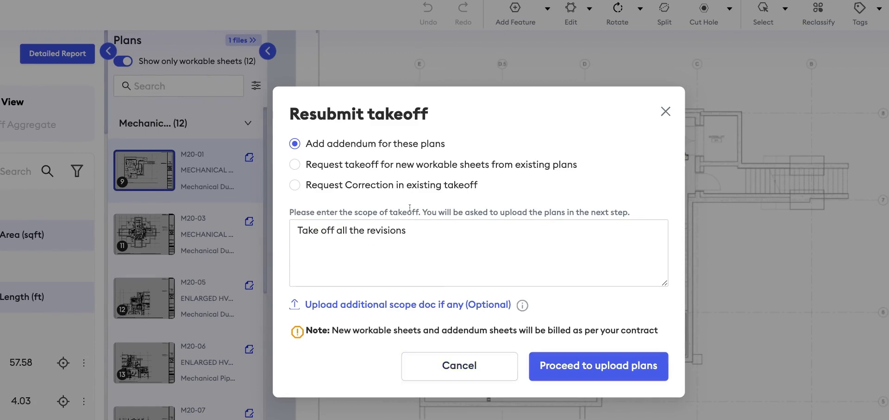
{"action": "left_click", "coordinate": [361, 186]}
{"action": "left_click", "coordinate": [424, 230]}
{"action": "key", "text": "ctrl+a"}
{"action": "key", "text": "BackSpace"}
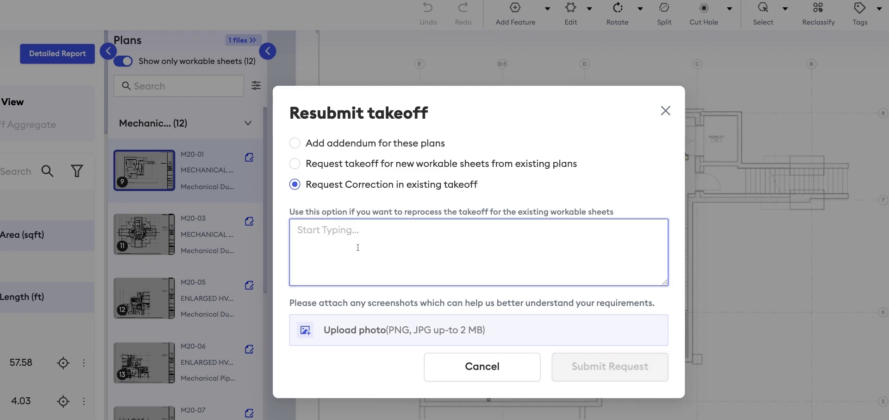
{"action": "type", "text": "Hey so and s"}
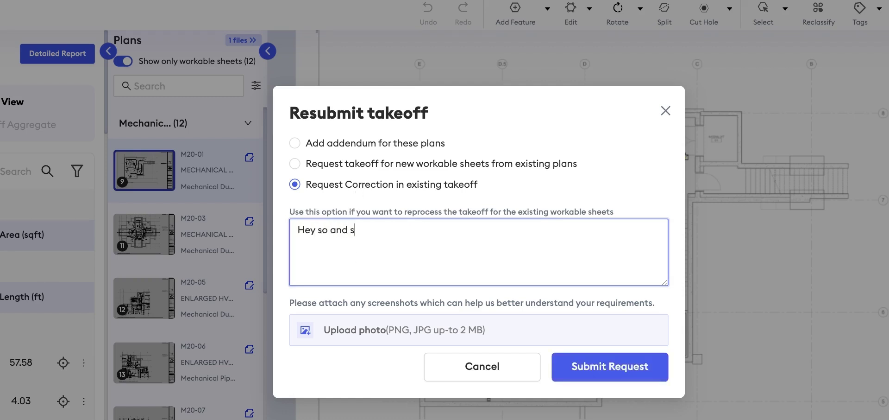
{"action": "type", "text": "o items look incorrect"}
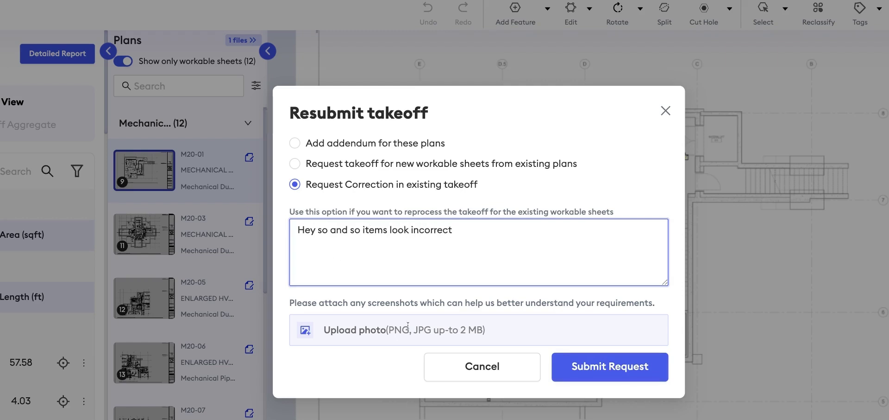
{"action": "left_click", "coordinate": [360, 332]}
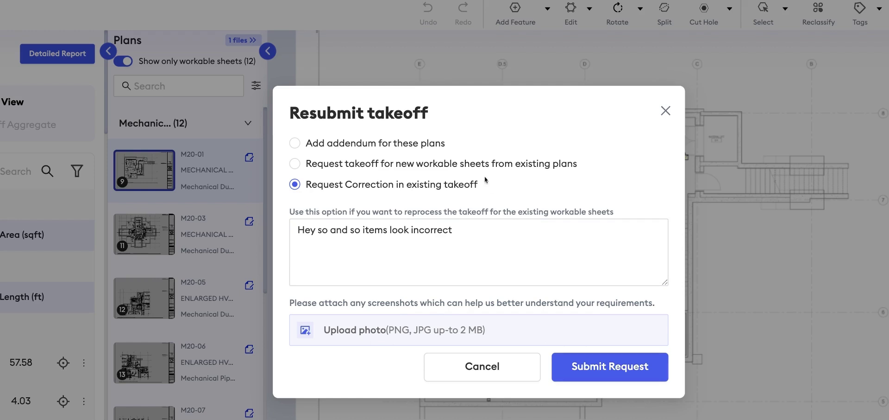
Request takeoff for new workable sheets, replacing the note with 'take off quantities for floor 2'
{"action": "left_click", "coordinate": [317, 163]}
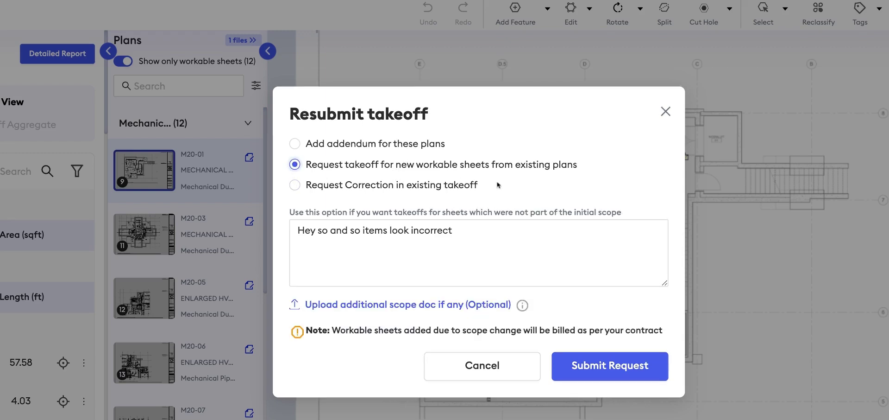
{"action": "left_click", "coordinate": [457, 234]}
{"action": "key", "text": "ctrl+a"}
{"action": "key", "text": "BackSpace"}
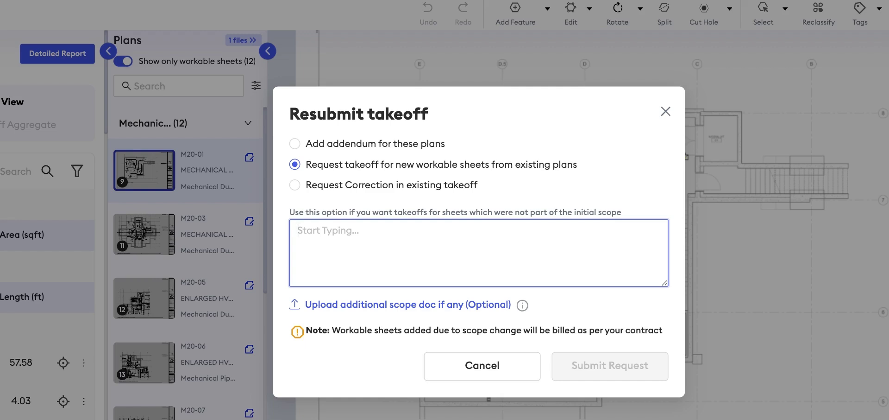
{"action": "type", "text": "take "}
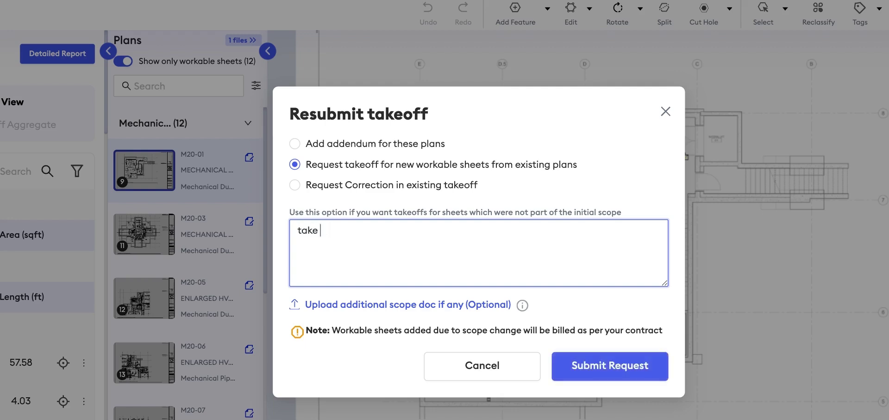
{"action": "type", "text": "off"}
{"action": "key", "text": "BackSpace"}
{"action": "key", "text": "BackSpace"}
{"action": "key", "text": "BackSpace"}
{"action": "type", "text": "off quantities for "}
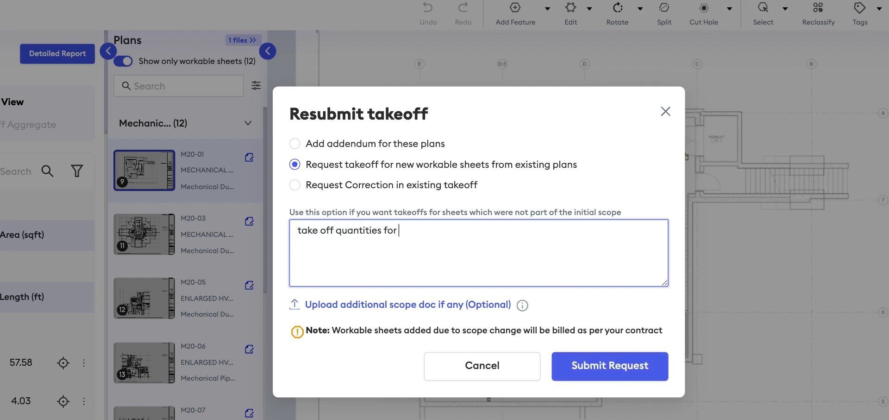
{"action": "type", "text": "floor 2"}
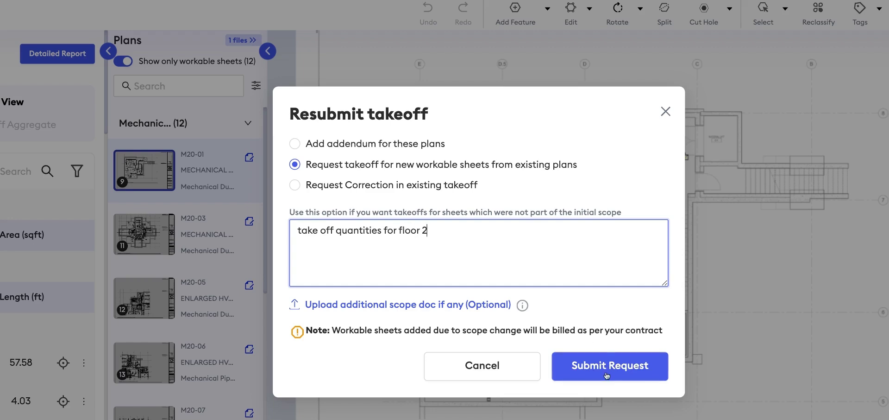
{"action": "left_click", "coordinate": [606, 375]}
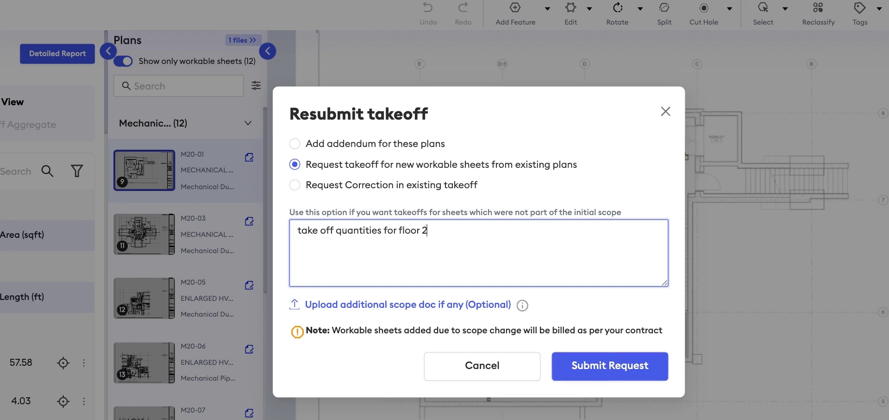